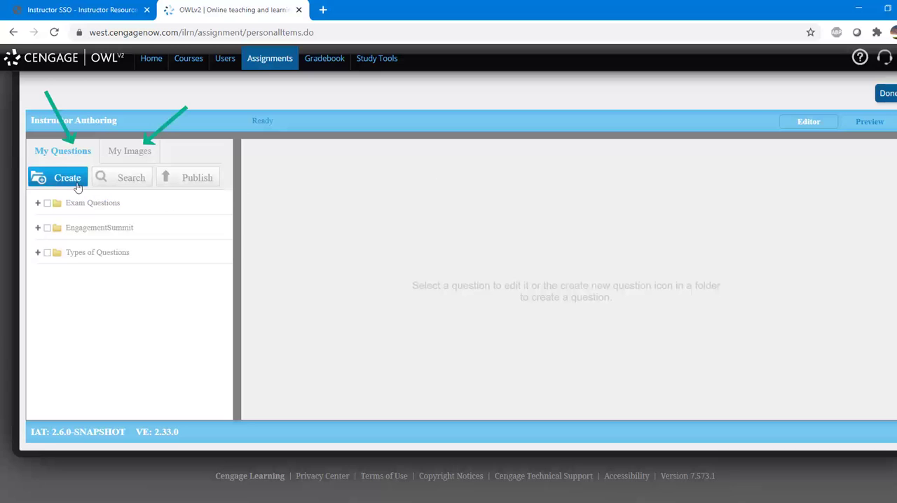
Start a new question folder named QuizQuestions instead of using an existing folder.
{"action": "left_click", "coordinate": [67, 180]}
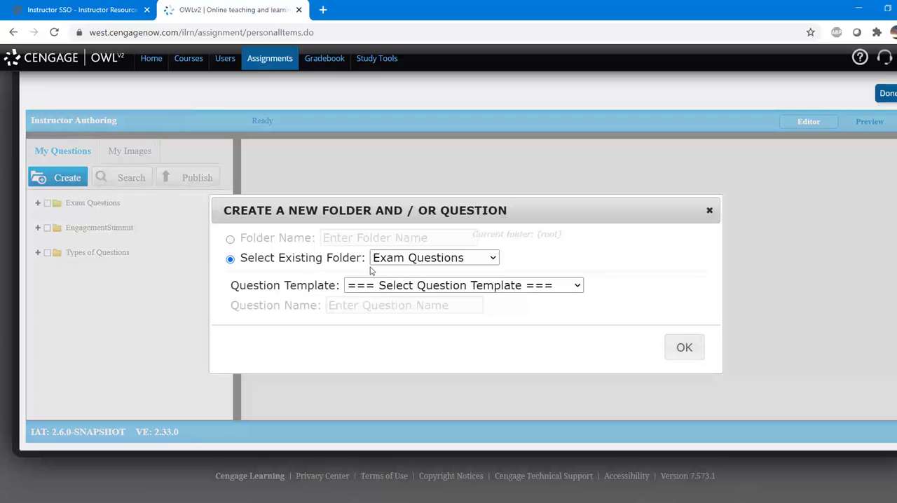
{"action": "left_click", "coordinate": [230, 239]}
{"action": "left_click", "coordinate": [349, 235]}
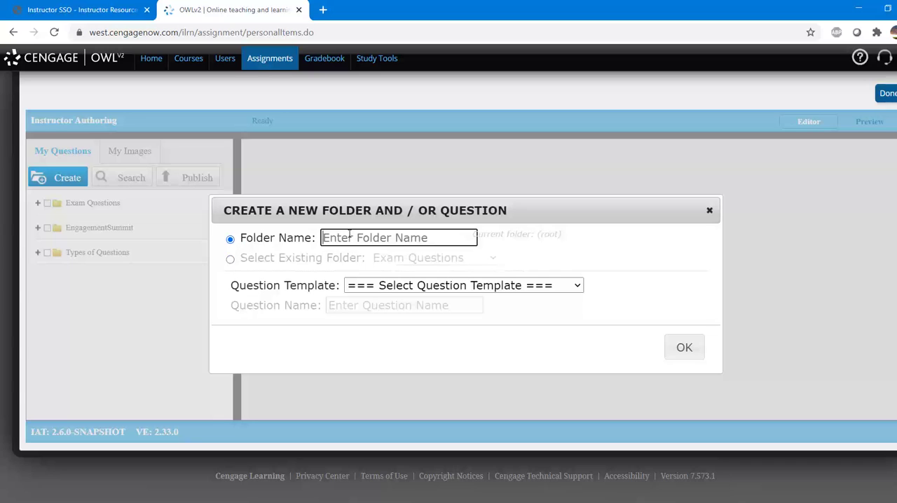
{"action": "type", "text": "Quiz"}
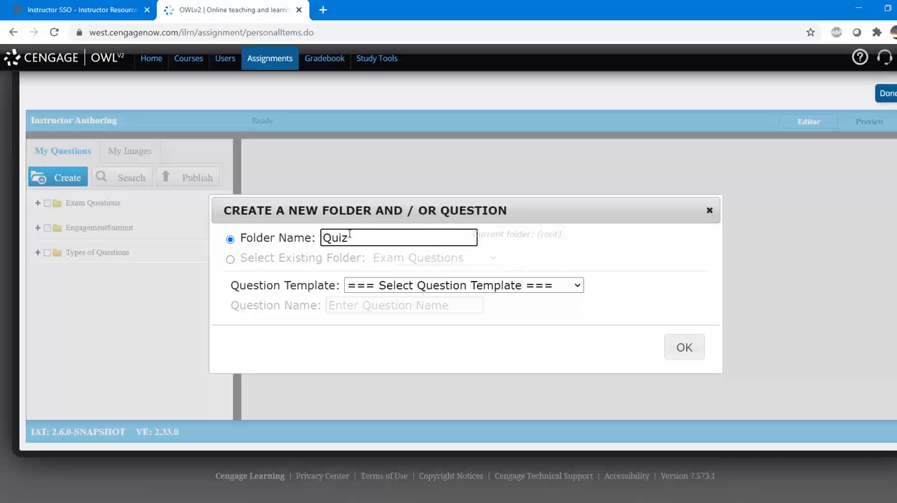
{"action": "type", "text": "Questions"}
Create a question from the Multiple Choice template with the name WaterQ.
{"action": "left_click", "coordinate": [372, 287]}
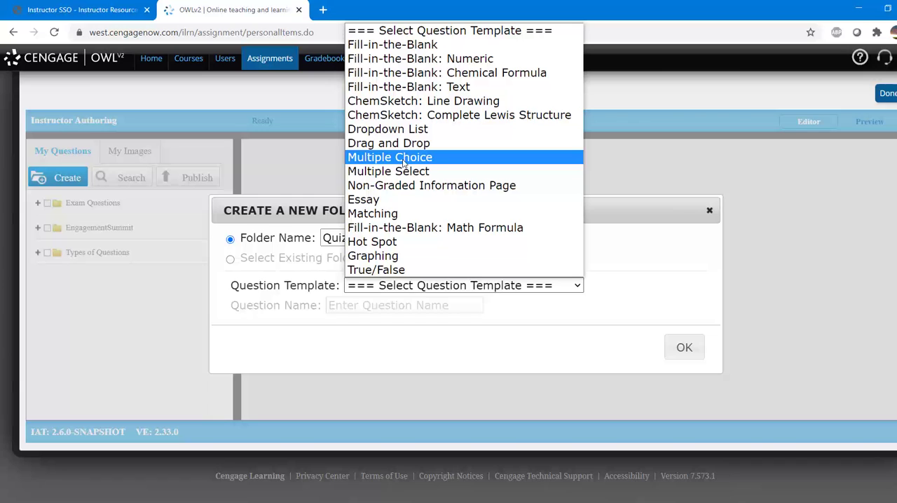
{"action": "left_click", "coordinate": [404, 163]}
{"action": "left_click", "coordinate": [469, 305]}
{"action": "type", "text": "Water"}
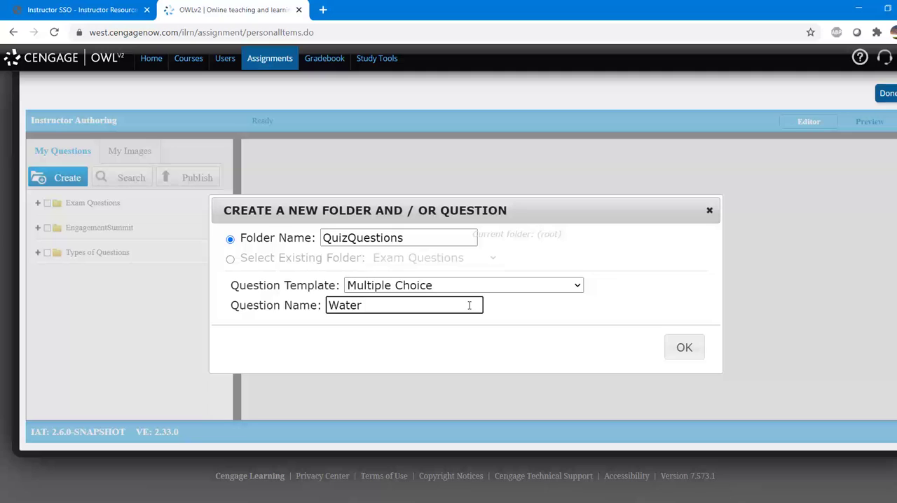
{"action": "type", "text": "Q"}
{"action": "left_click", "coordinate": [682, 348]}
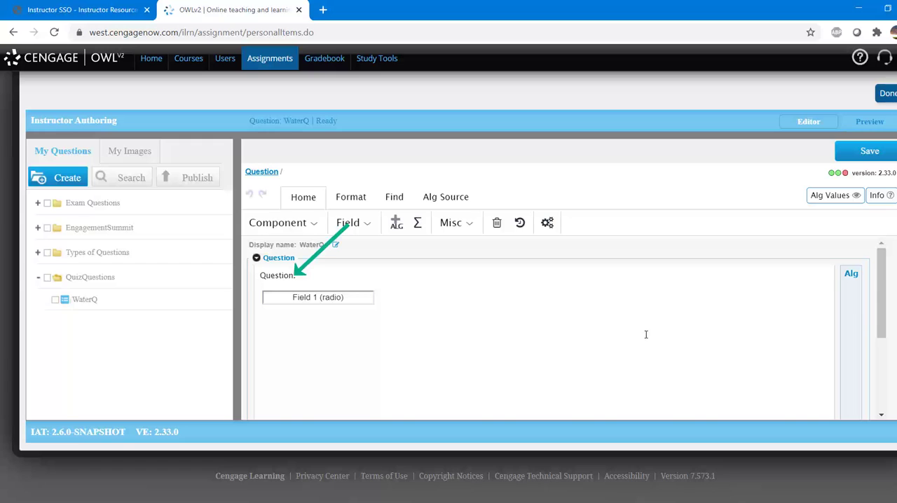
Replace the placeholder question text with "What is the common nme of the chemical formula H2O?".
{"action": "double_click", "coordinate": [282, 276]}
{"action": "left_click", "coordinate": [296, 277]}
{"action": "left_click_drag", "start_coordinate": [296, 278], "coordinate": [256, 275]}
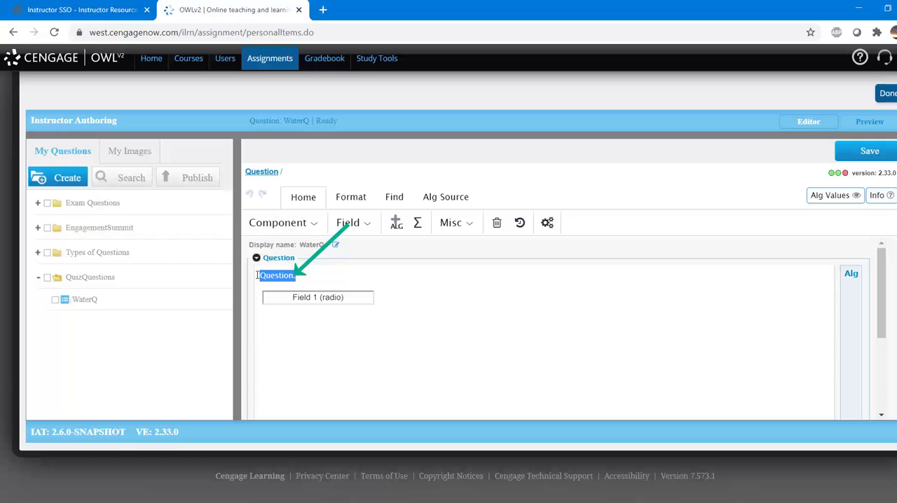
{"action": "type", "text": "What i"}
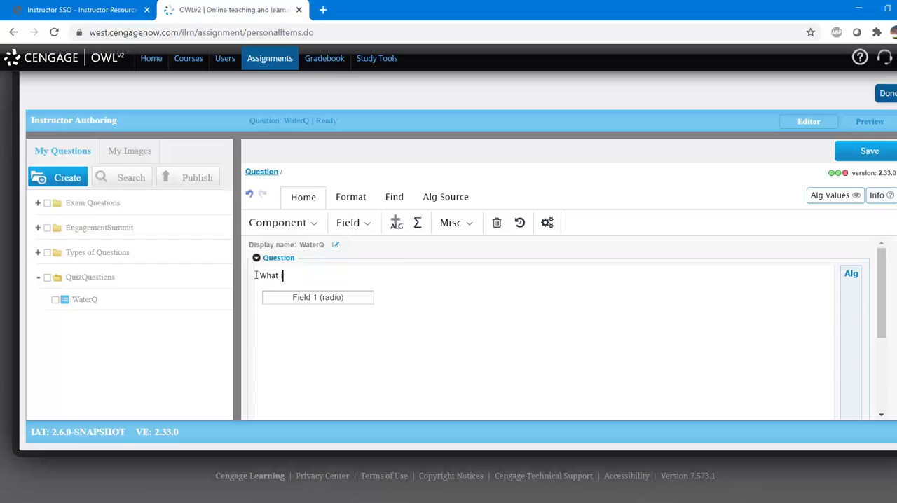
{"action": "type", "text": "s the common nme of the chemical formul"}
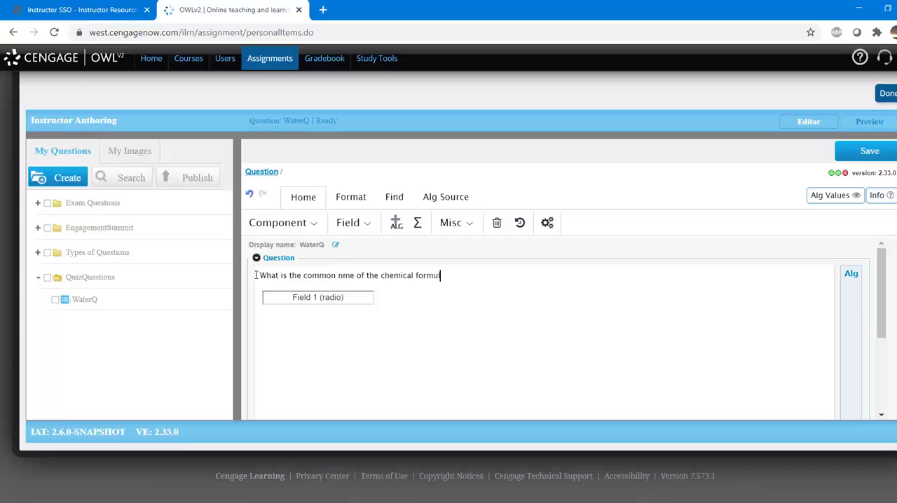
{"action": "type", "text": "a H2O?"}
Format the whole question sentence in Arial at size 4(14pt).
{"action": "left_click", "coordinate": [356, 200]}
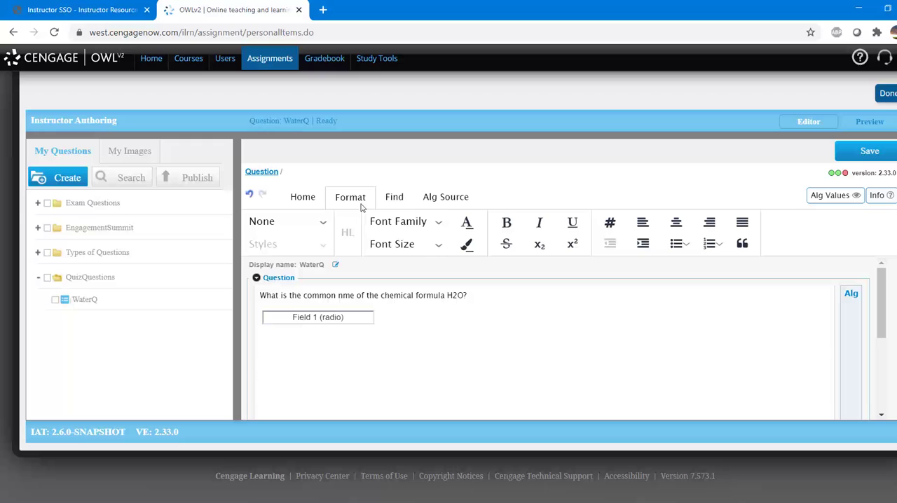
{"action": "left_click", "coordinate": [457, 295]}
{"action": "left_click_drag", "start_coordinate": [457, 295], "coordinate": [452, 295]}
{"action": "left_click", "coordinate": [326, 295]}
{"action": "left_click_drag", "start_coordinate": [474, 296], "coordinate": [254, 289]}
{"action": "left_click", "coordinate": [432, 222]}
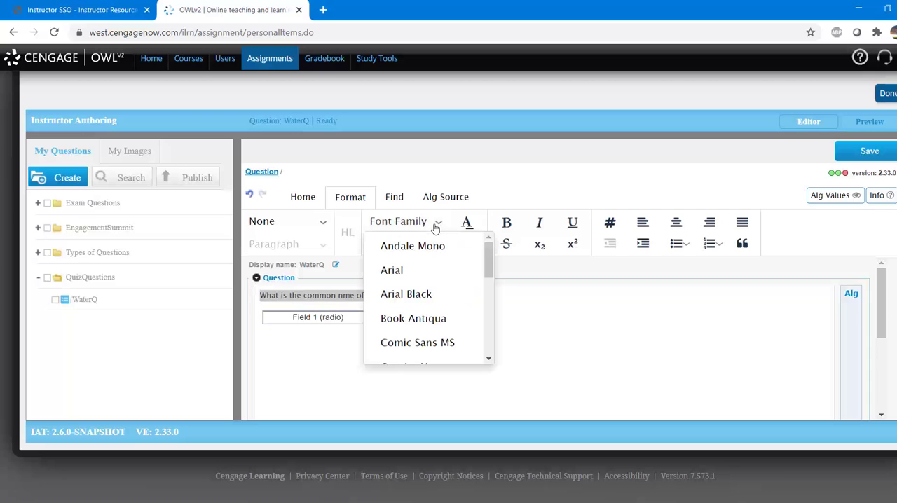
{"action": "left_click", "coordinate": [413, 270]}
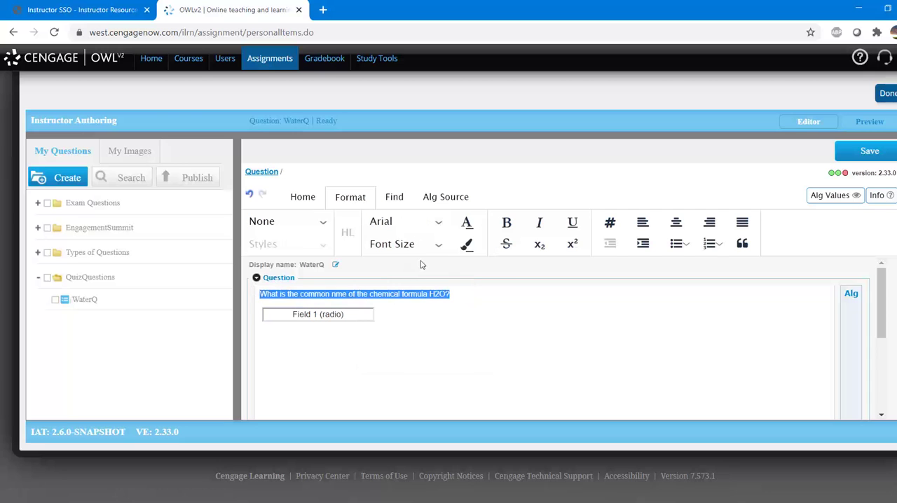
{"action": "left_click", "coordinate": [435, 251]}
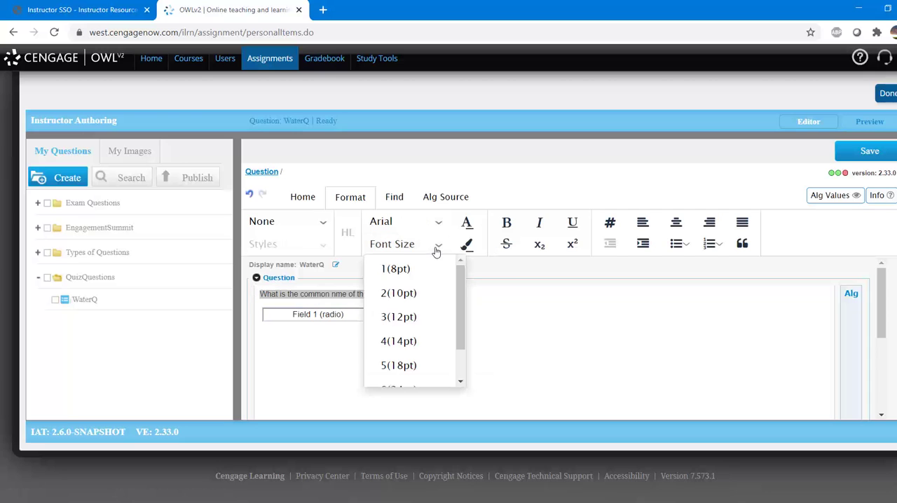
{"action": "left_click", "coordinate": [405, 340]}
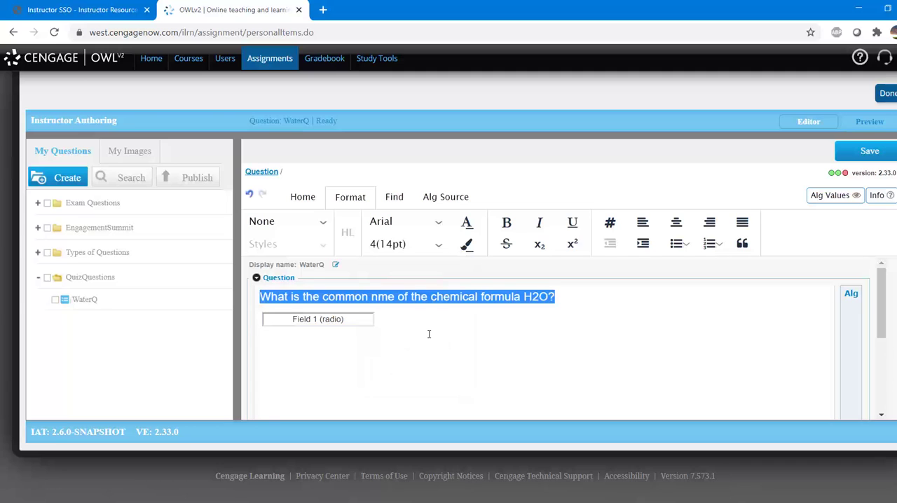
{"action": "left_click", "coordinate": [456, 326]}
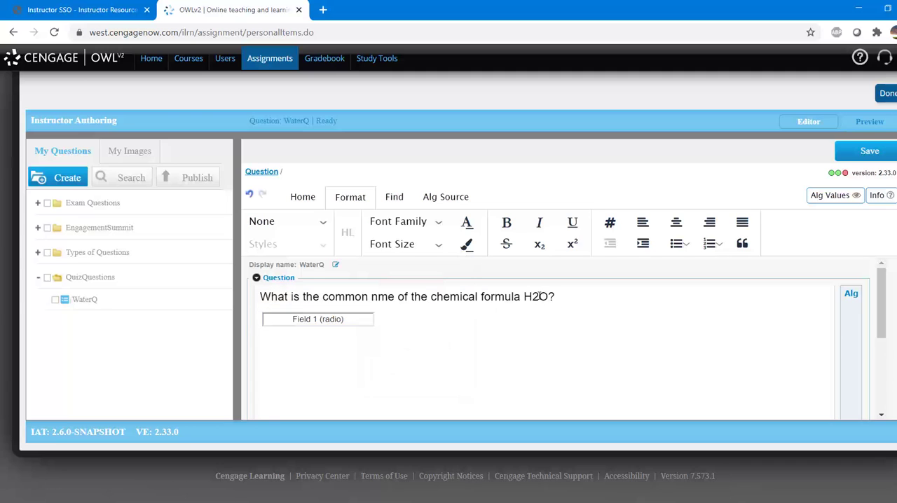
Make the 2 in H2O a subscript and set the whole formula in bold.
{"action": "left_click_drag", "start_coordinate": [538, 296], "coordinate": [531, 297]}
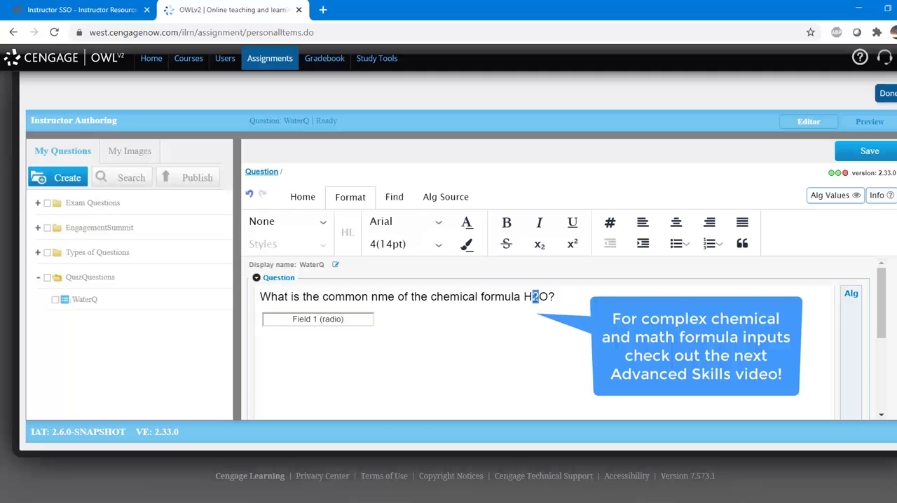
{"action": "left_click", "coordinate": [539, 244]}
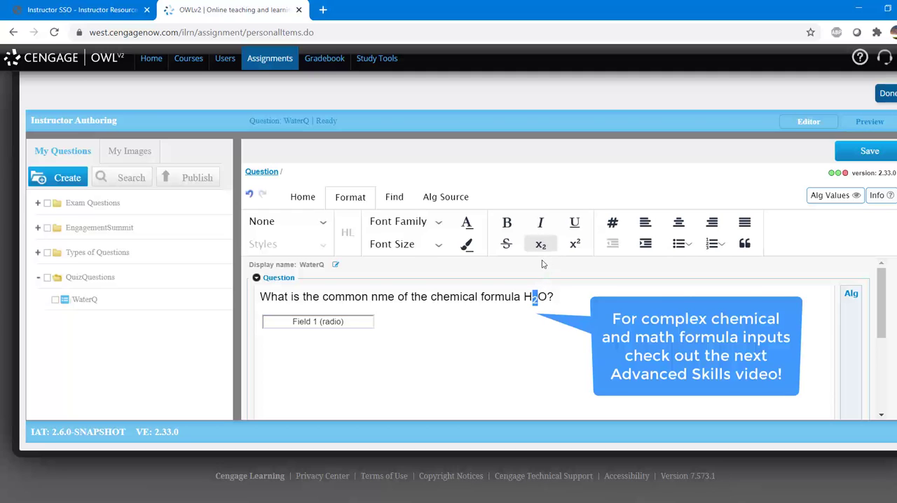
{"action": "left_click_drag", "start_coordinate": [550, 296], "coordinate": [524, 296]}
{"action": "left_click", "coordinate": [507, 225]}
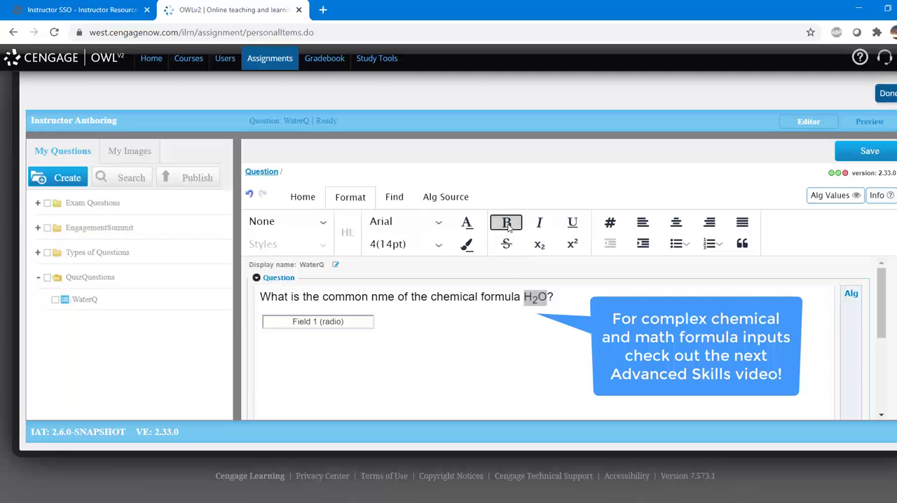
{"action": "left_click", "coordinate": [581, 306]}
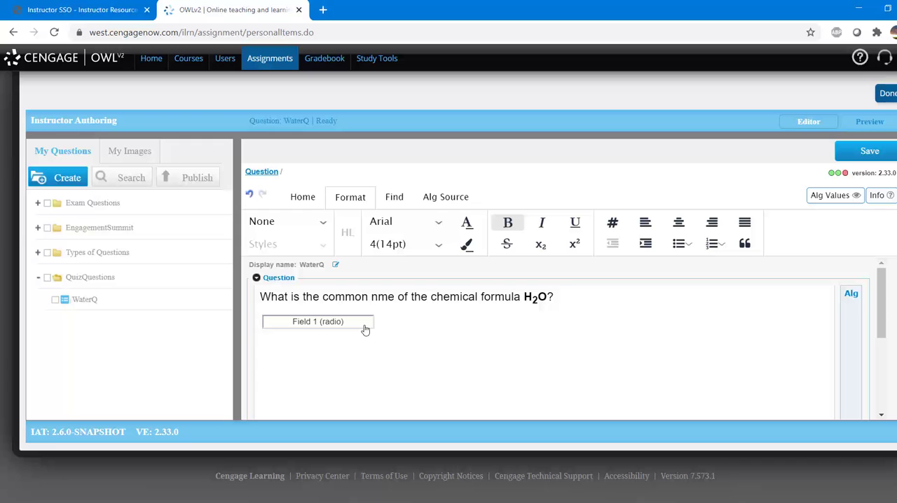
Edit the radio answer field, entering "Water" as the correct Choice 1 and "Vinegar" as Choice 2.
{"action": "double_click", "coordinate": [353, 327]}
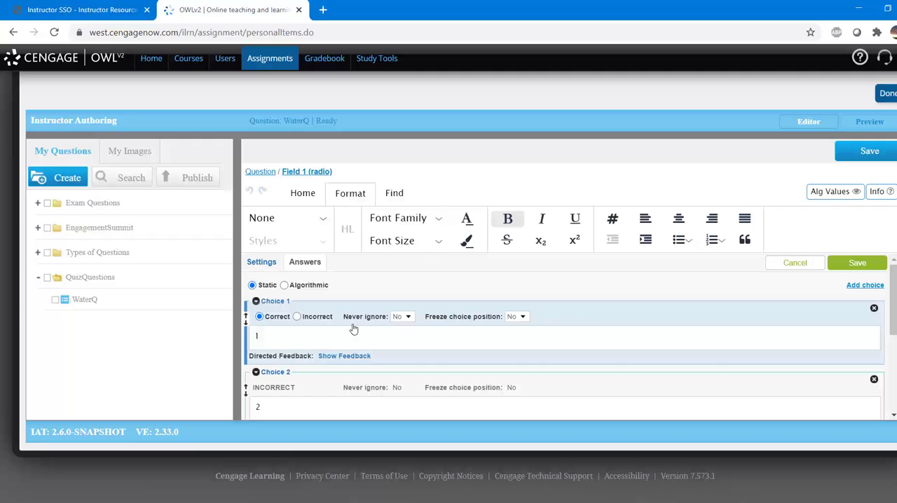
{"action": "left_click_drag", "start_coordinate": [271, 335], "coordinate": [254, 336]}
{"action": "type", "text": "Water"}
{"action": "scroll", "coordinate": [339, 329], "scroll_direction": "down", "scroll_amount": 1}
{"action": "left_click", "coordinate": [339, 329]}
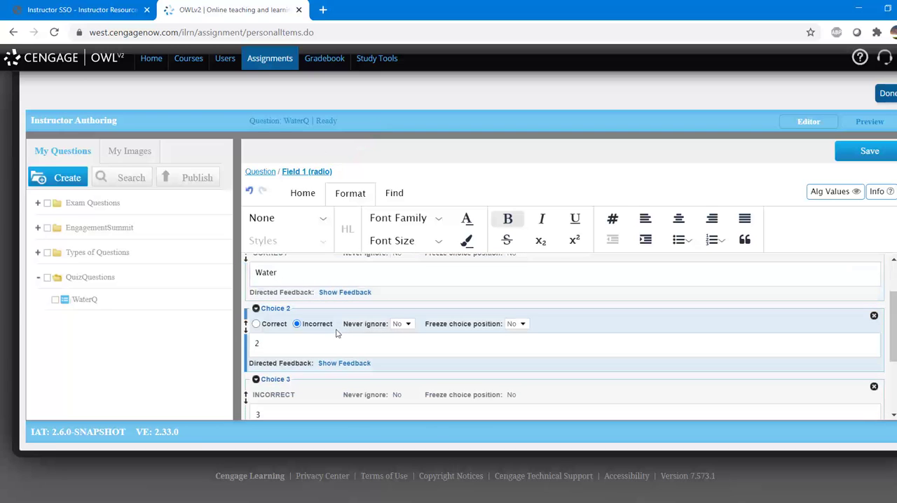
{"action": "left_click", "coordinate": [257, 342]}
{"action": "double_click", "coordinate": [257, 341]}
{"action": "type", "text": "Vinegar"}
Replace the Choice 3 answer text with "DiHydrogen monoxide".
{"action": "scroll", "coordinate": [370, 340], "scroll_direction": "down", "scroll_amount": 1}
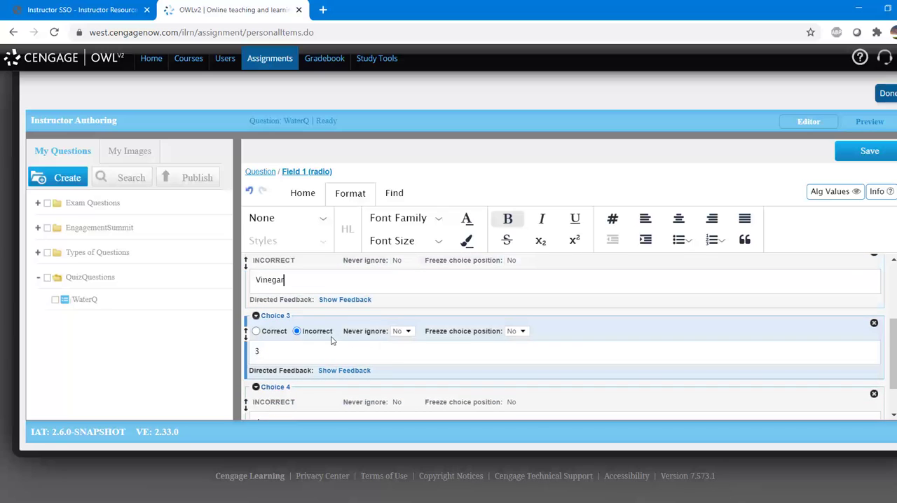
{"action": "double_click", "coordinate": [256, 351]}
{"action": "type", "text": "OH"}
{"action": "type", "text": "ydrogen"}
{"action": "type", "text": " monoxide"}
Add directed feedback to Choice 3: "This is correct but not the common name for this formula. Choose the common name on your next try!".
{"action": "left_click", "coordinate": [338, 373]}
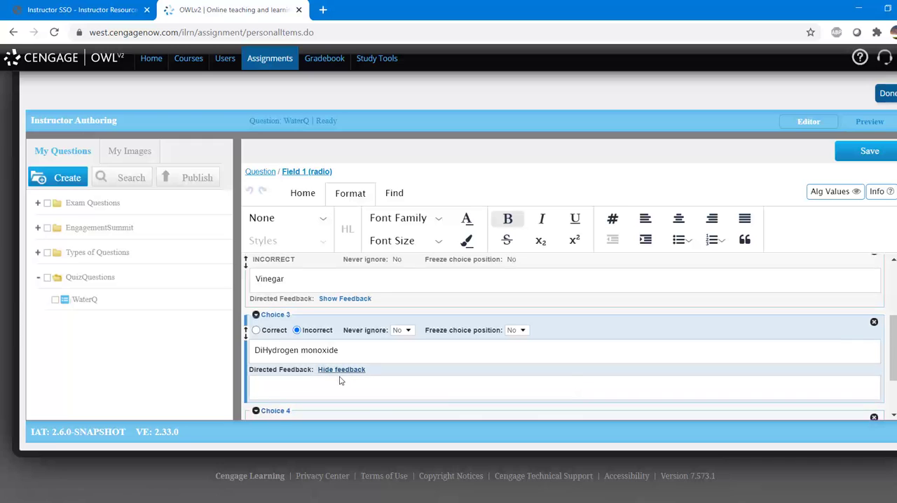
{"action": "scroll", "coordinate": [340, 381], "scroll_direction": "down", "scroll_amount": 1}
{"action": "left_click", "coordinate": [345, 326]}
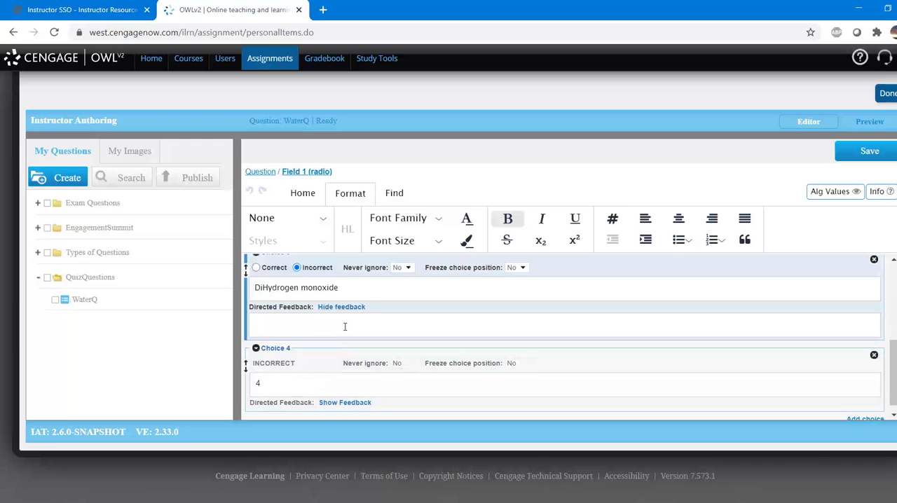
{"action": "type", "text": "This is correct but not the common name for this formula. Choose the common name o"}
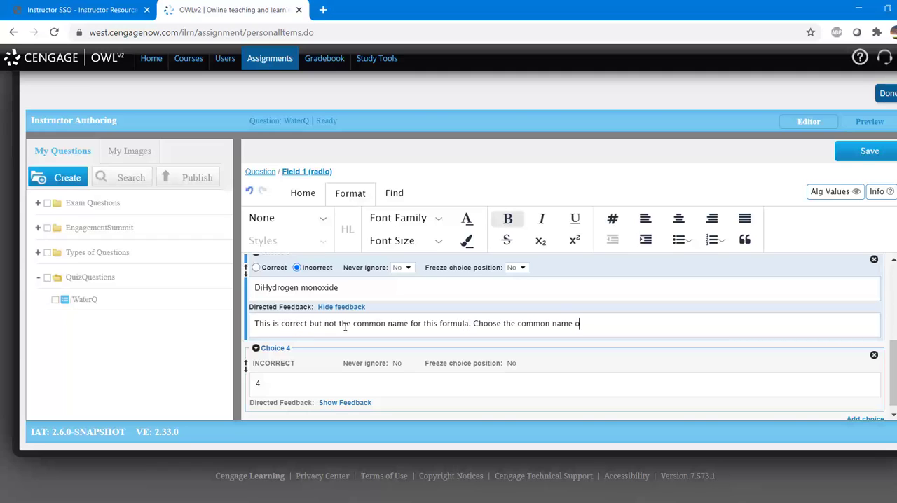
{"action": "type", "text": "n your next ry"}
{"action": "key", "text": "BackSpace"}
{"action": "key", "text": "BackSpace"}
{"action": "type", "text": "try!"}
Set the Choice 4 answer to "Acid" and save the radio field's settings.
{"action": "left_click_drag", "start_coordinate": [264, 383], "coordinate": [250, 377]}
{"action": "type", "text": "Acid"}
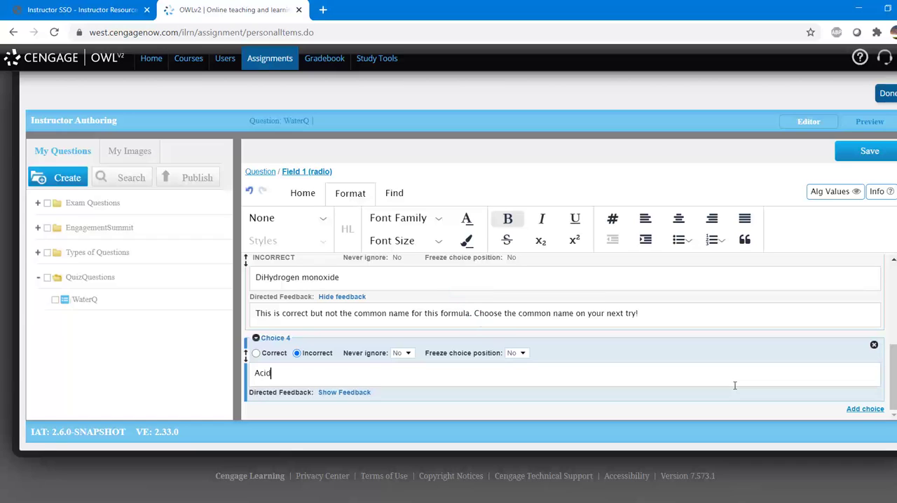
{"action": "scroll", "coordinate": [735, 385], "scroll_direction": "up", "scroll_amount": 3}
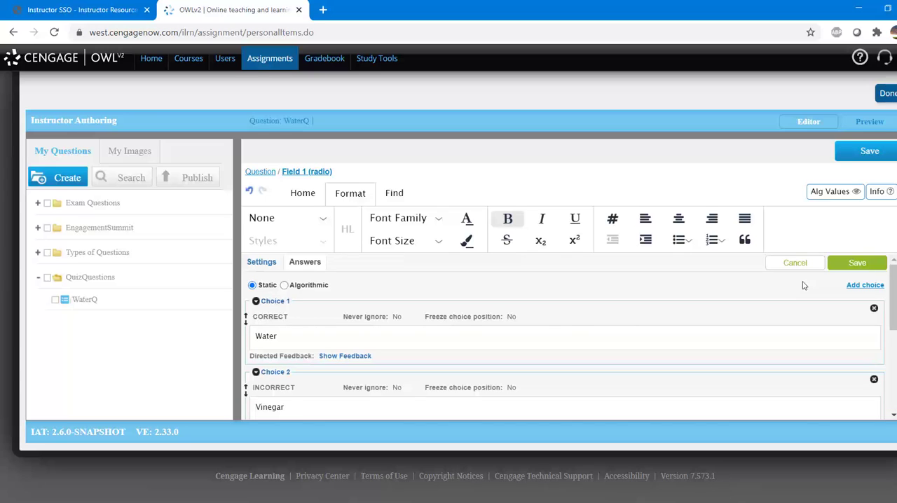
{"action": "left_click", "coordinate": [832, 266]}
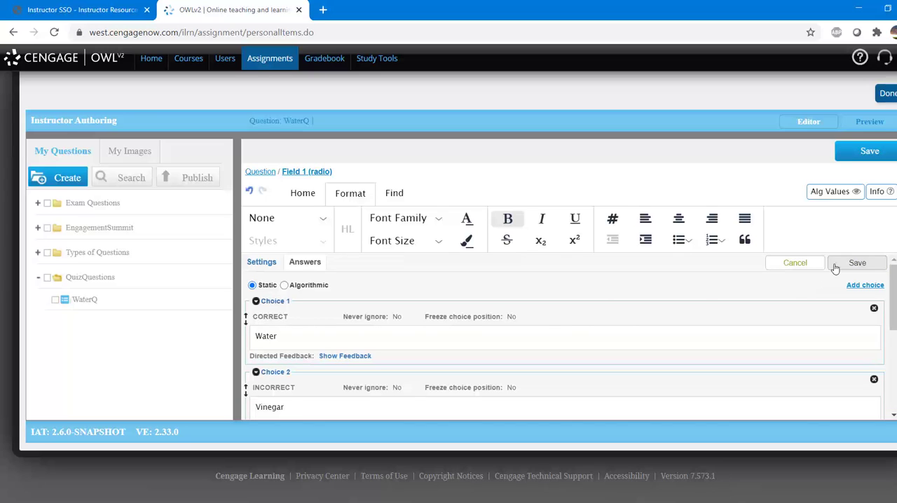
{"action": "left_click", "coordinate": [843, 267]}
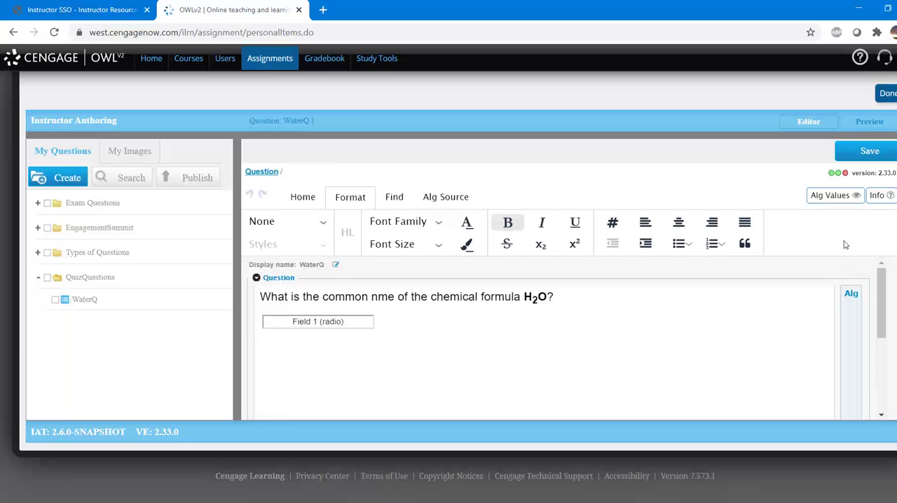
Preview the question, submit Water and DiHydrogen monoxide in turn as test answers, and view the directed feedback.
{"action": "left_click", "coordinate": [873, 127]}
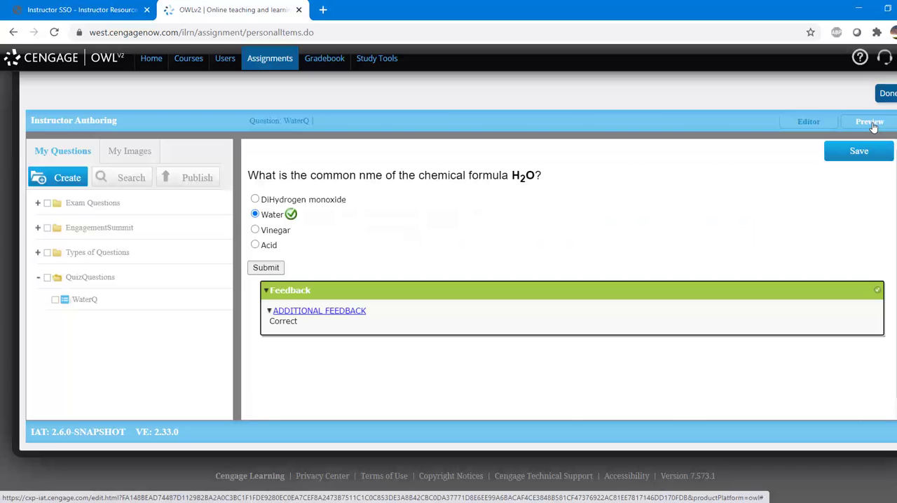
{"action": "left_click", "coordinate": [255, 200]}
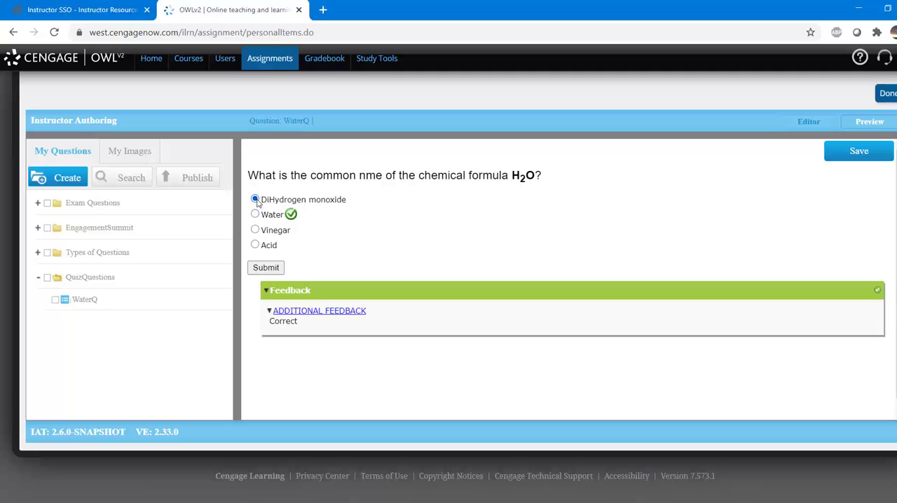
{"action": "left_click", "coordinate": [266, 269]}
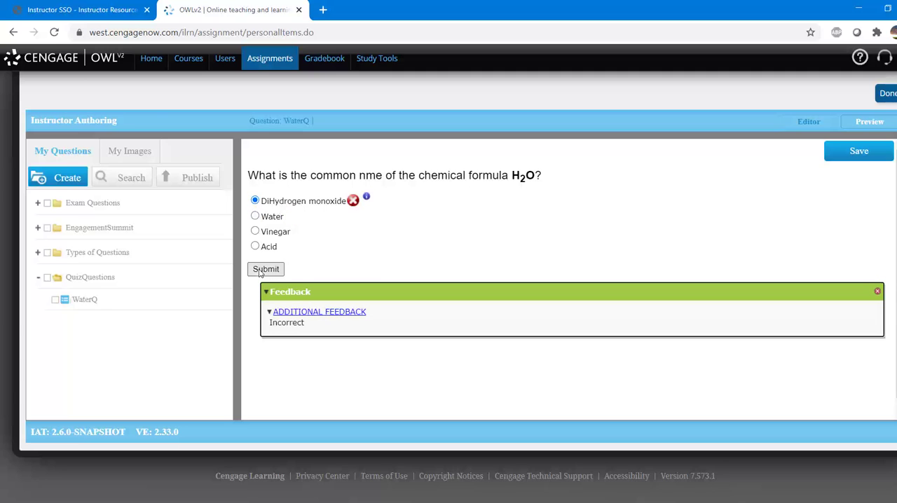
{"action": "left_click", "coordinate": [367, 198]}
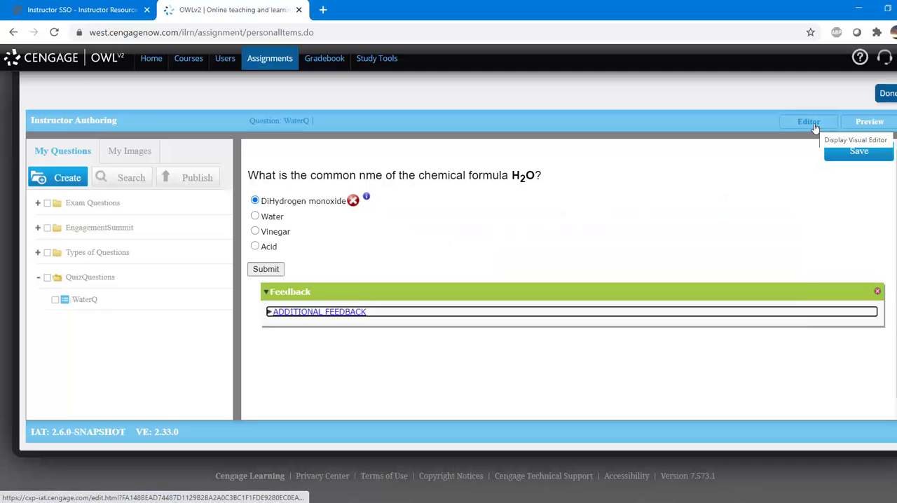
Correct "nme" to "name" in the WaterQ question text and save the question.
{"action": "left_click", "coordinate": [814, 126]}
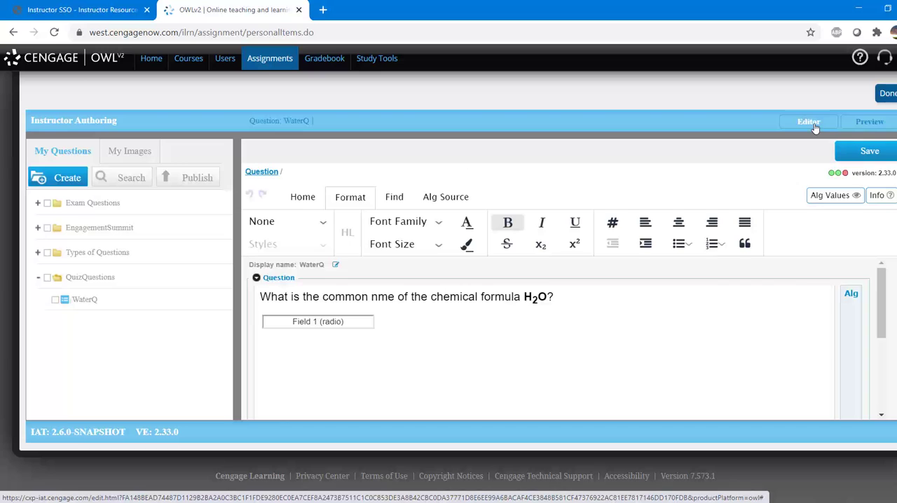
{"action": "left_click", "coordinate": [378, 294]}
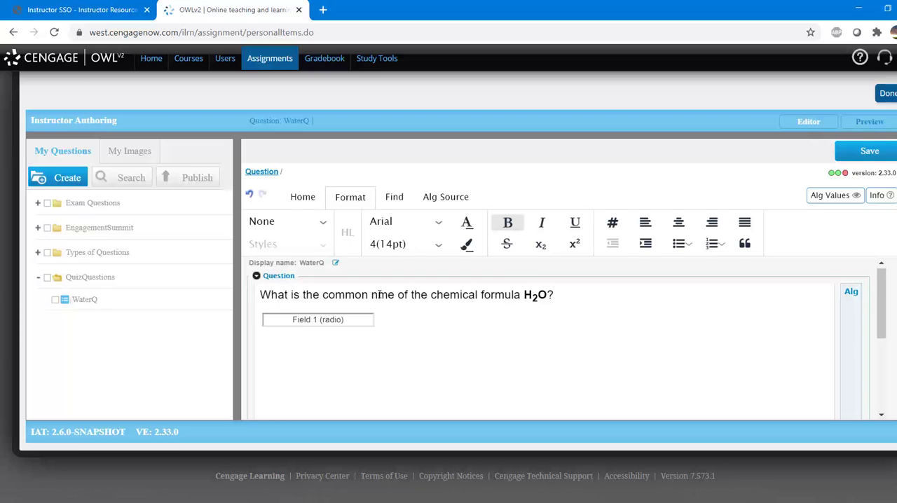
{"action": "type", "text": "a"}
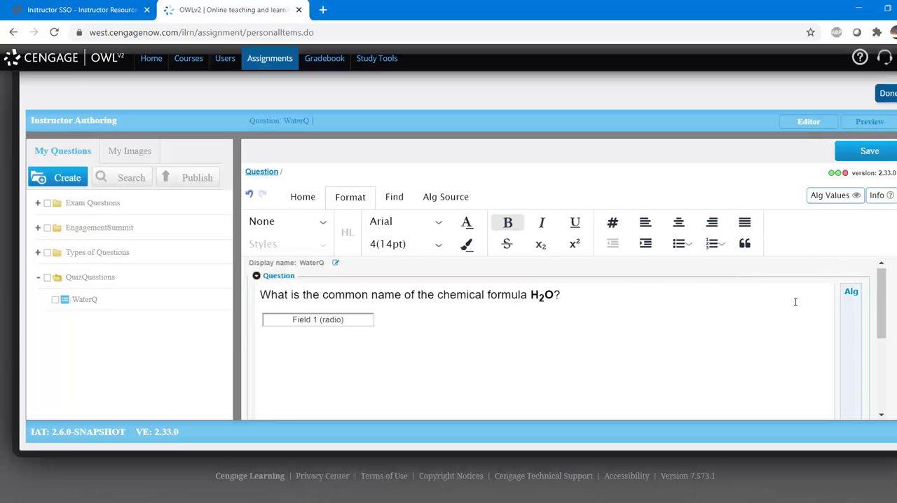
{"action": "left_click", "coordinate": [869, 151]}
Open the question's radio field and publish the WaterQ question from the QuizQuestions folder.
{"action": "left_click", "coordinate": [317, 319]}
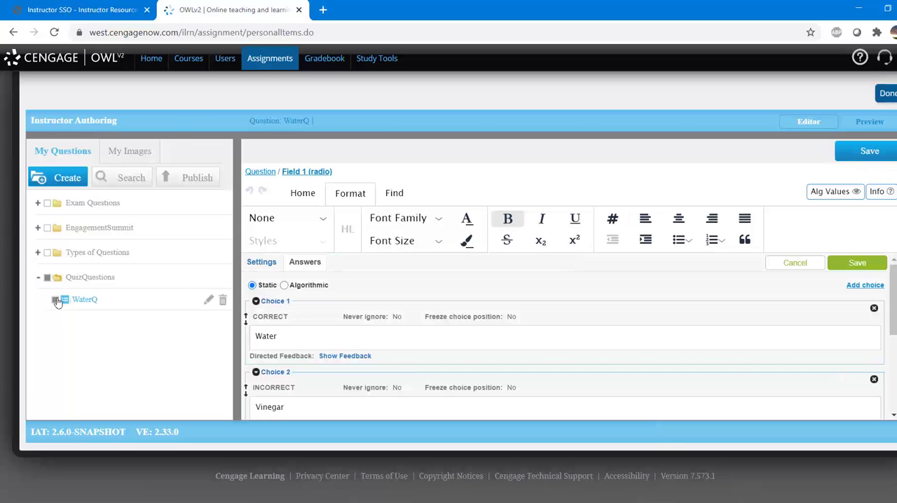
{"action": "left_click", "coordinate": [191, 180]}
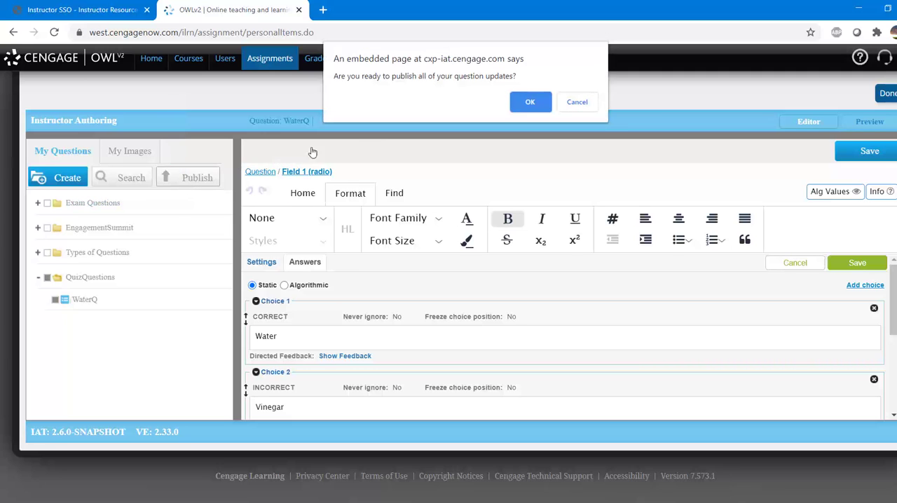
{"action": "left_click", "coordinate": [529, 102]}
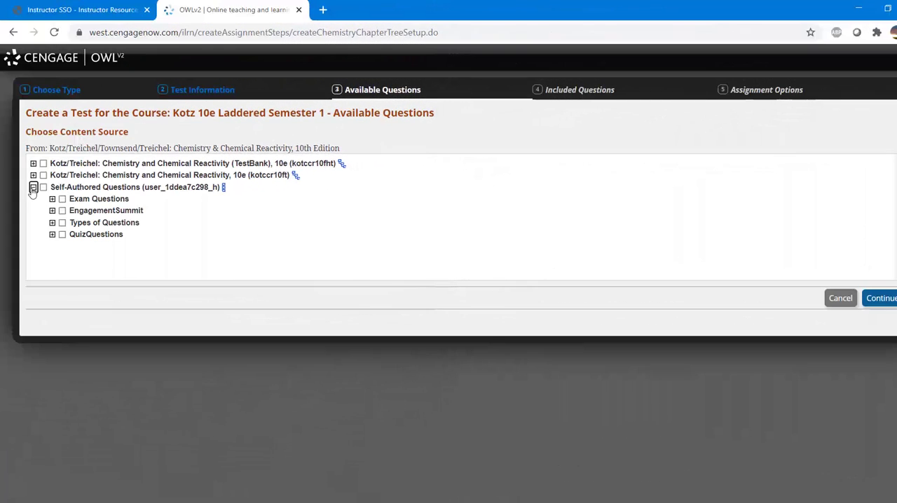
Choose the self-authored QuizQuestions and Exam Questions folders as the test's content sources and continue to the question selection.
{"action": "left_click", "coordinate": [62, 235]}
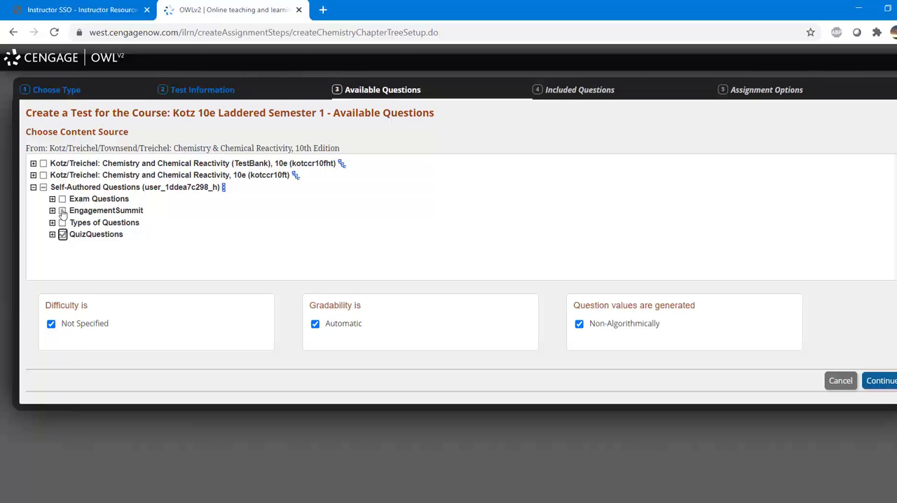
{"action": "left_click", "coordinate": [62, 200]}
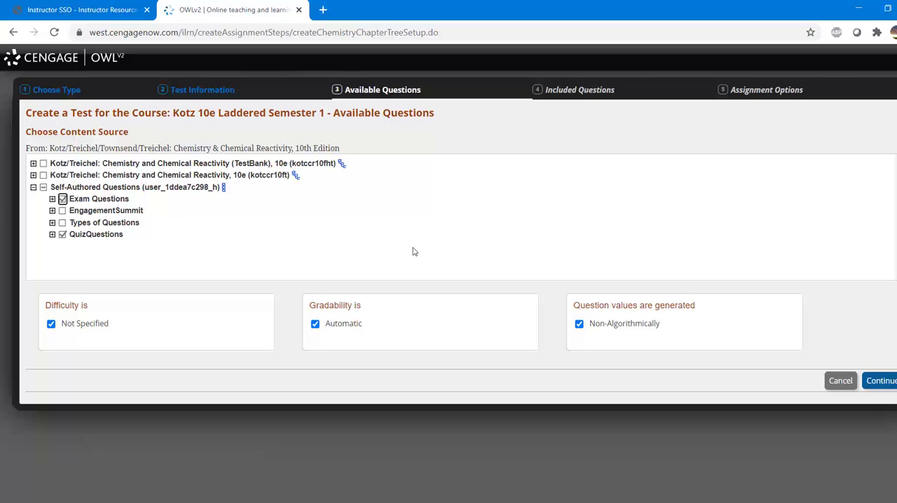
{"action": "left_click", "coordinate": [875, 381]}
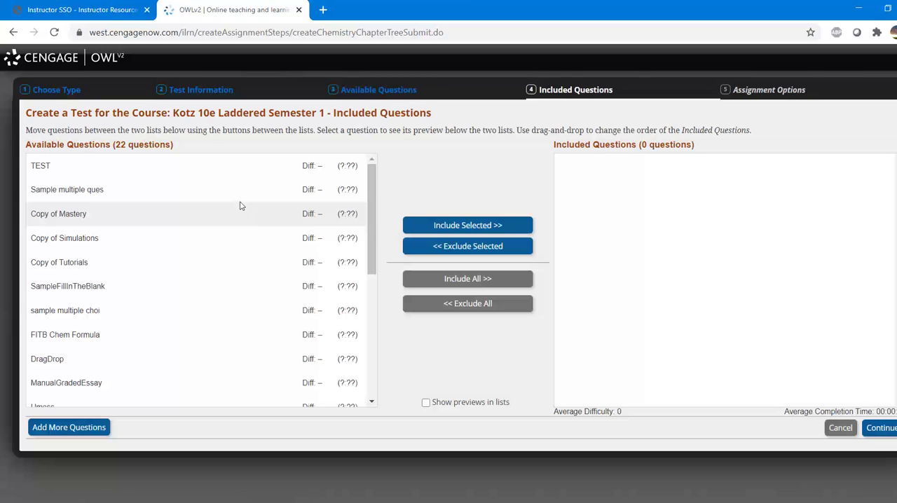
Include WaterQ in the test's questions and review its preview below the lists.
{"action": "left_click_drag", "start_coordinate": [370, 238], "coordinate": [364, 376]}
{"action": "left_click", "coordinate": [163, 394]}
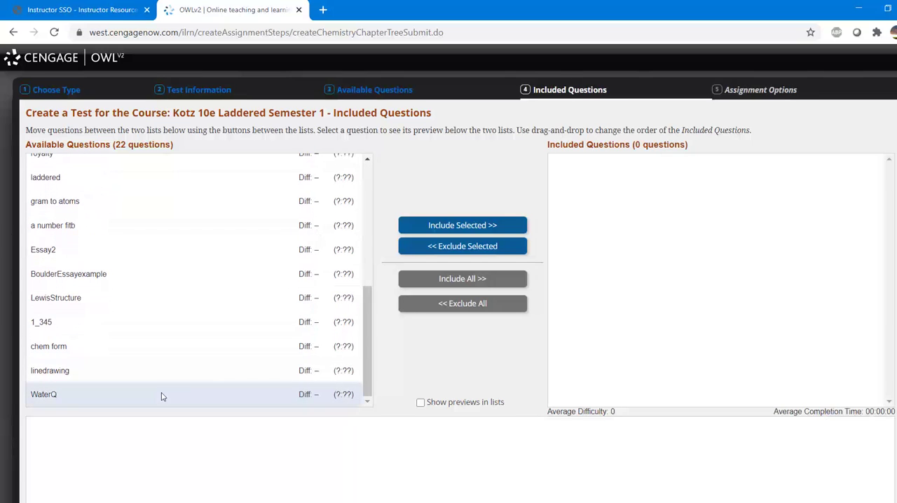
{"action": "left_click", "coordinate": [419, 230]}
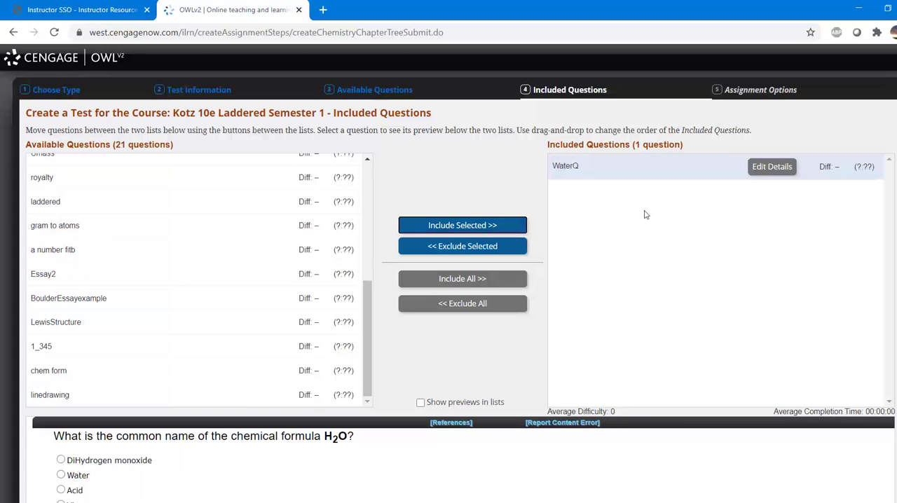
{"action": "scroll", "coordinate": [645, 214], "scroll_direction": "down", "scroll_amount": 3}
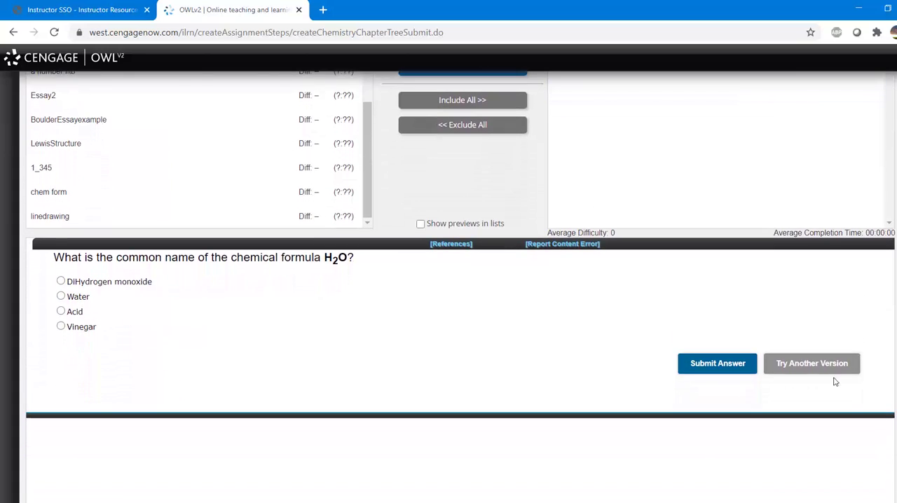
{"action": "scroll", "coordinate": [694, 364], "scroll_direction": "down", "scroll_amount": 1}
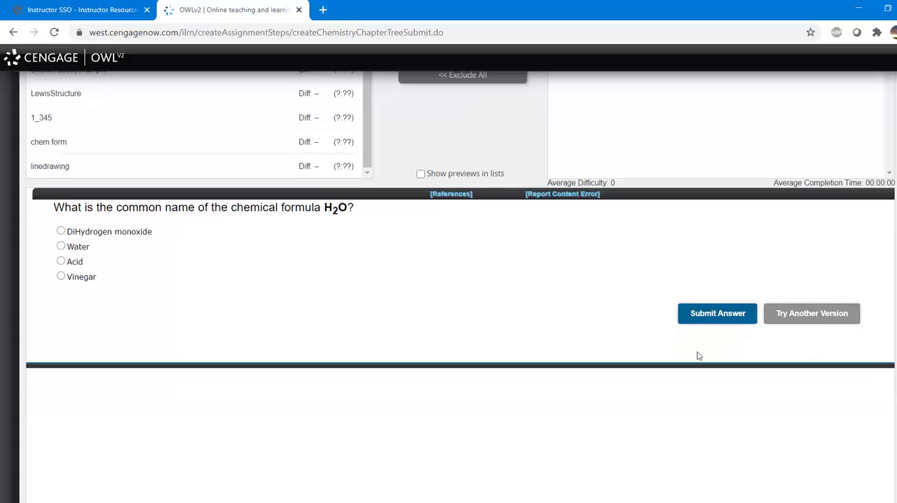
{"action": "scroll", "coordinate": [697, 356], "scroll_direction": "down", "scroll_amount": 3}
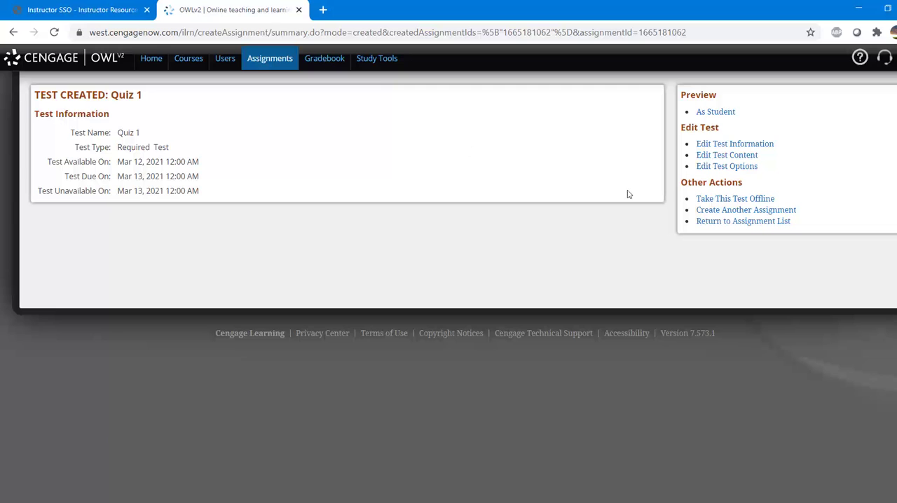
Preview Quiz 1 as a student and start the test.
{"action": "left_click", "coordinate": [715, 112]}
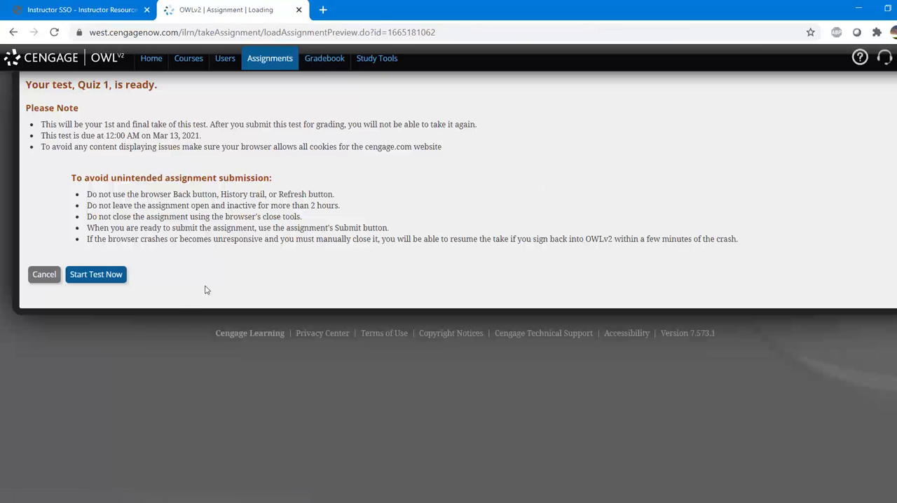
{"action": "left_click", "coordinate": [121, 277]}
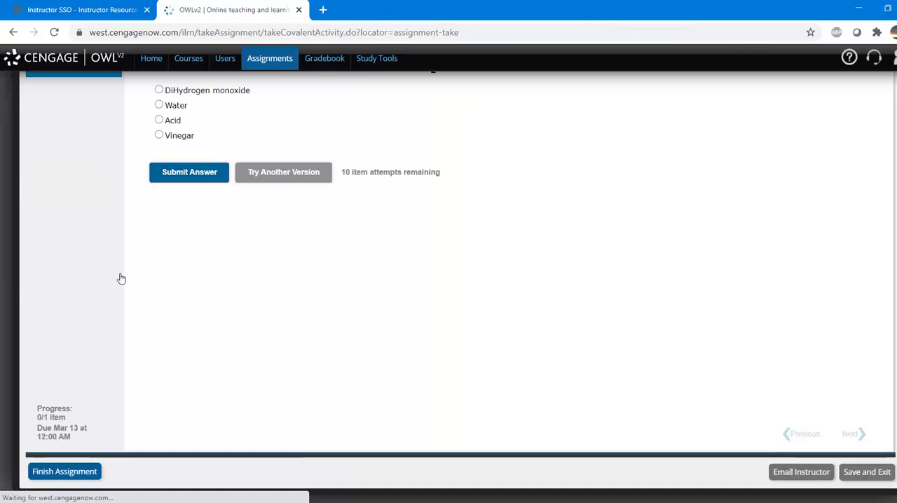
{"action": "scroll", "coordinate": [263, 224], "scroll_direction": "up", "scroll_amount": 1}
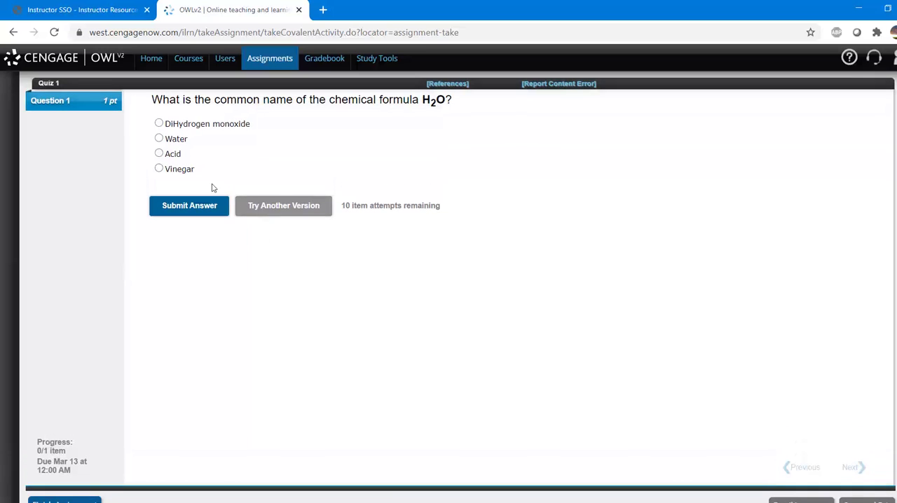
Submit Acid and Water in turn as answers to Question 1, requesting another version after each.
{"action": "left_click", "coordinate": [159, 153]}
{"action": "left_click", "coordinate": [186, 205]}
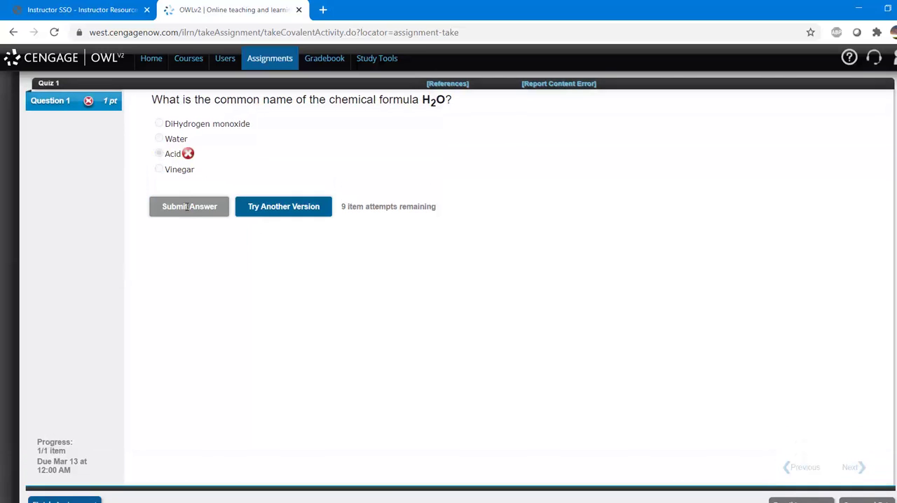
{"action": "left_click", "coordinate": [262, 206]}
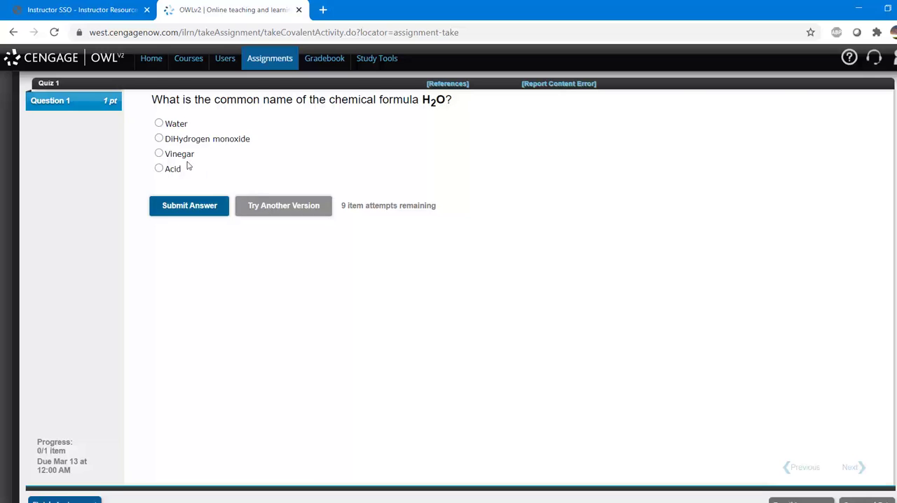
{"action": "left_click", "coordinate": [159, 124]}
{"action": "left_click", "coordinate": [210, 207]}
{"action": "left_click", "coordinate": [283, 206]}
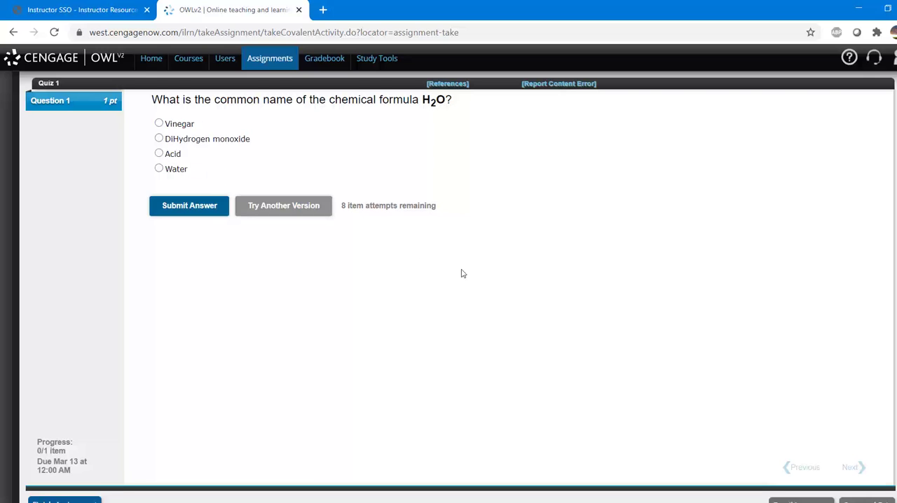
Submit DiHydrogen monoxide and Vinegar in turn as answers to Question 1, requesting another version after each.
{"action": "left_click", "coordinate": [159, 139]}
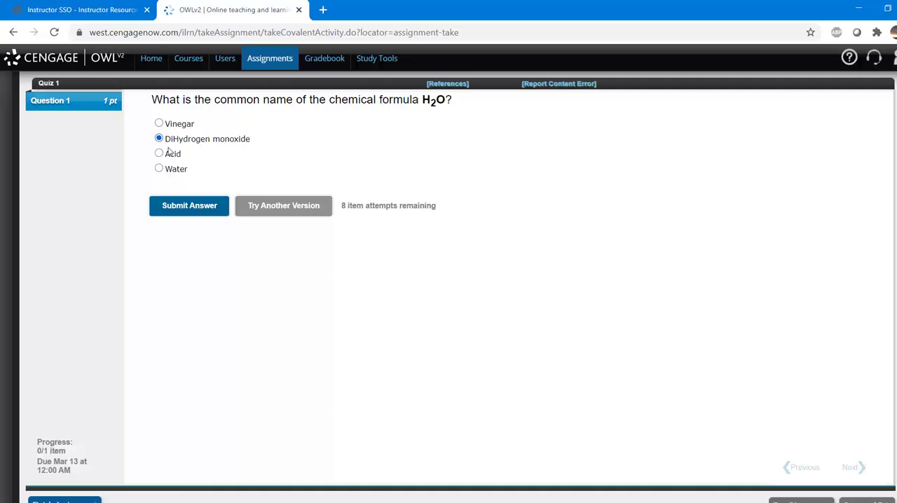
{"action": "left_click", "coordinate": [208, 207]}
{"action": "left_click", "coordinate": [248, 206]}
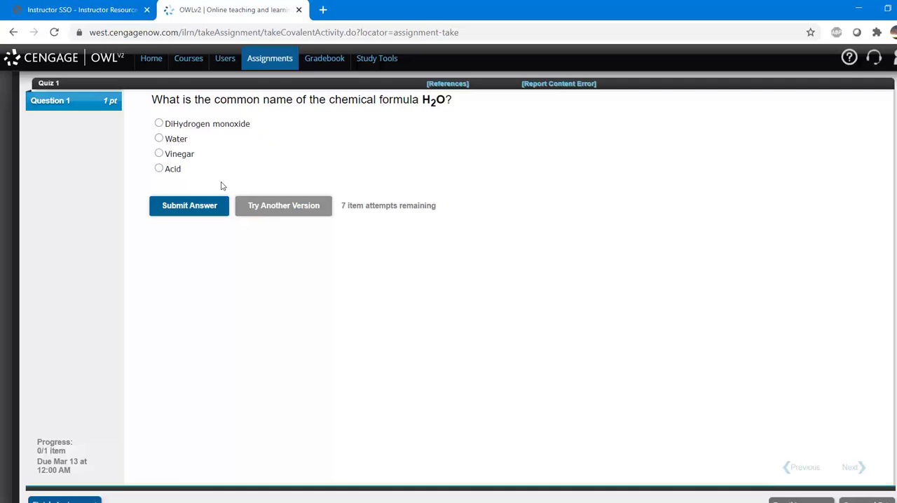
{"action": "left_click", "coordinate": [159, 153]}
{"action": "left_click", "coordinate": [188, 206]}
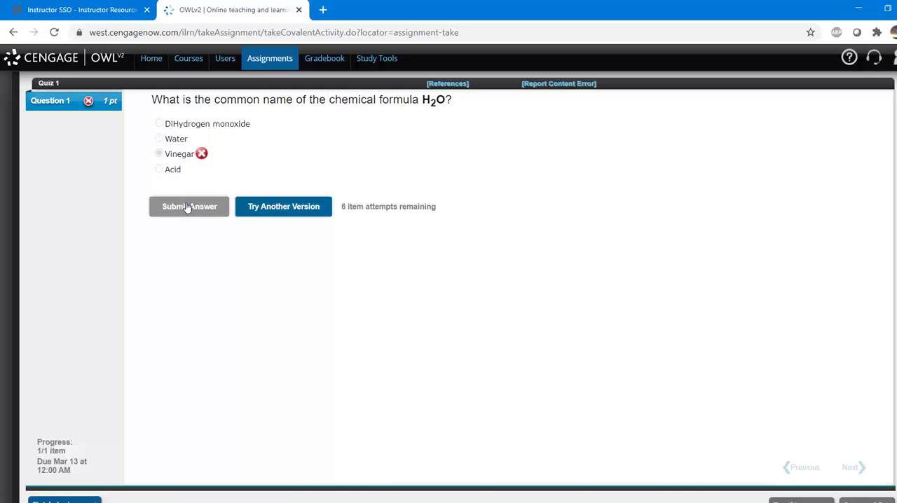
{"action": "left_click", "coordinate": [249, 206]}
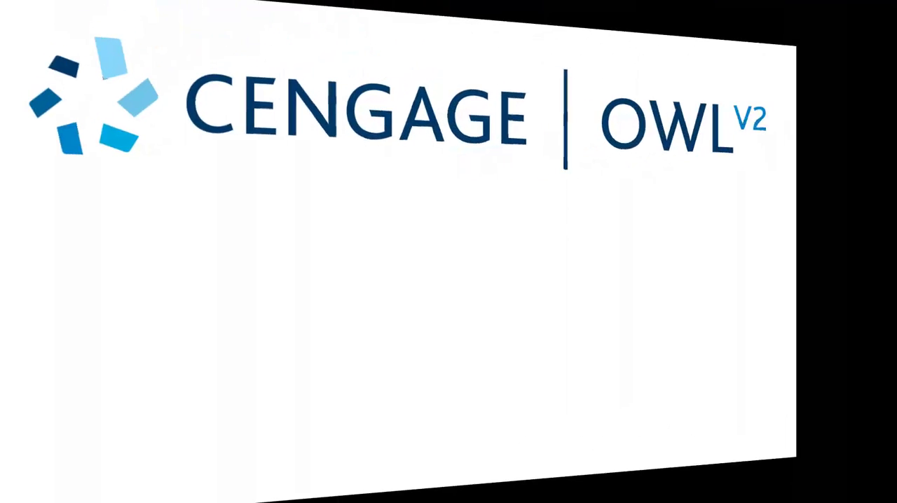